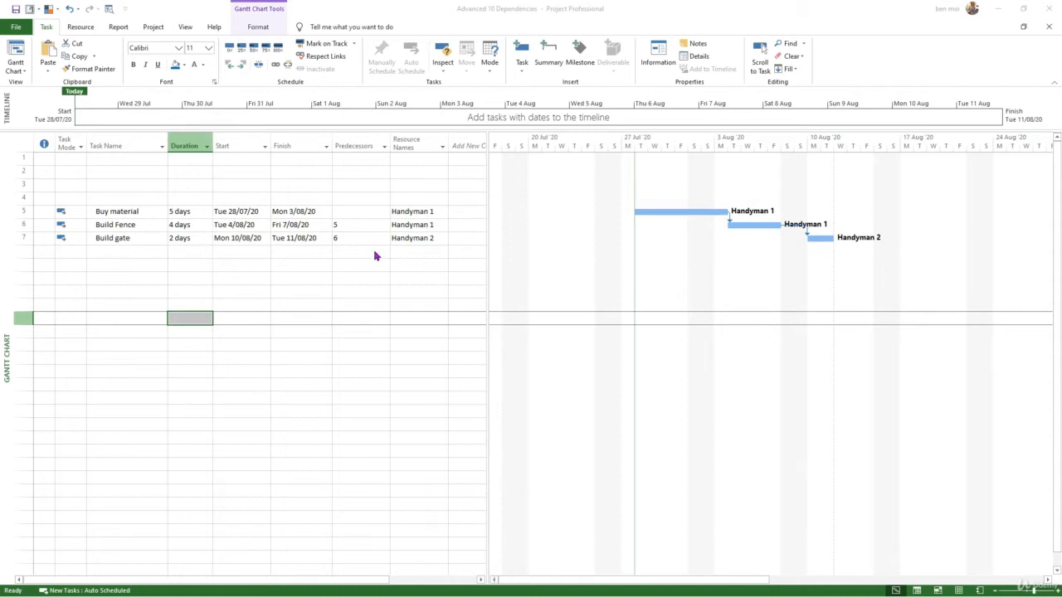
- Widen the task table so that its last column is fully shown beside the chart
{"action": "left_click", "coordinate": [135, 239]}
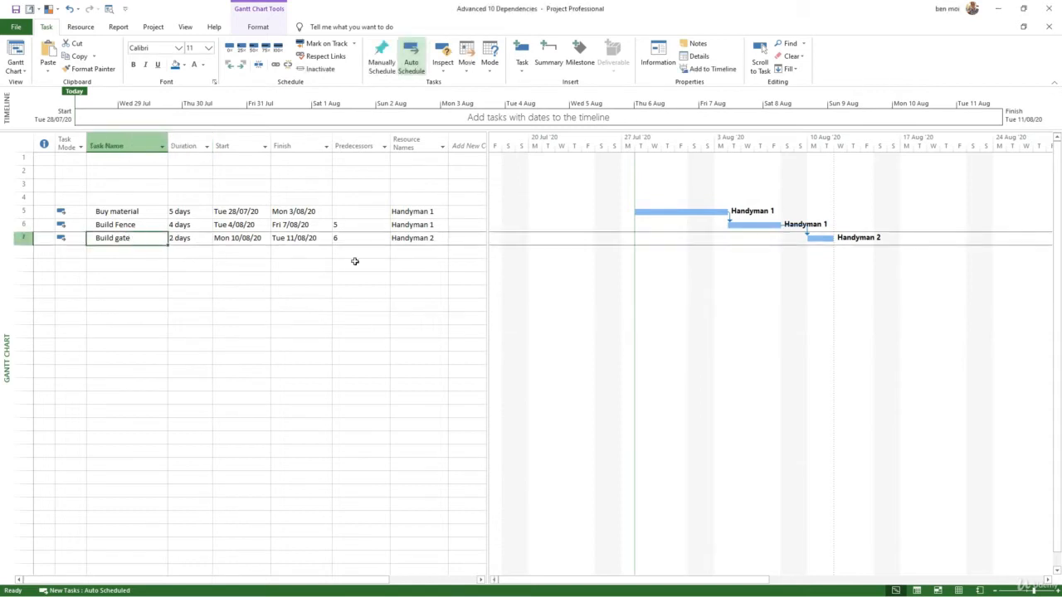
{"action": "left_click", "coordinate": [419, 277]}
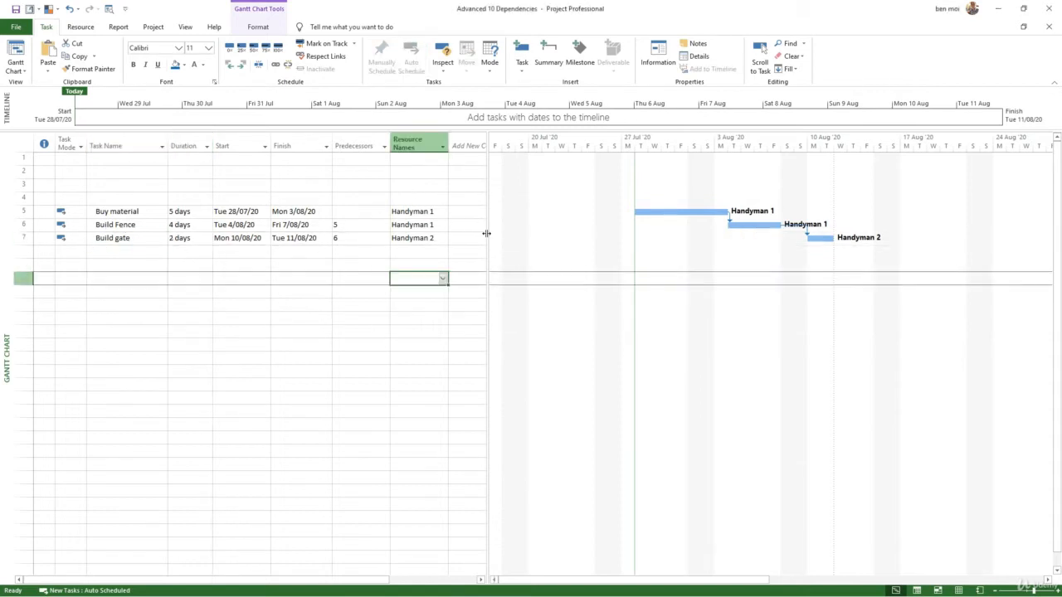
{"action": "left_click_drag", "start_coordinate": [487, 230], "coordinate": [554, 237]}
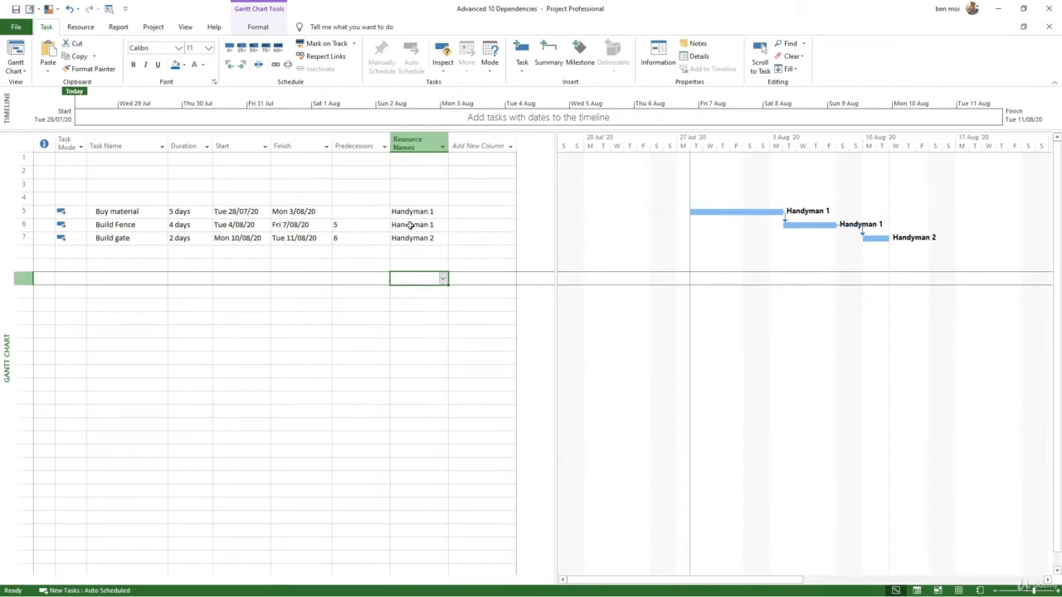
- Set Handyman 1's assignment units on the Build Fence task to 50%
{"action": "left_click", "coordinate": [138, 224]}
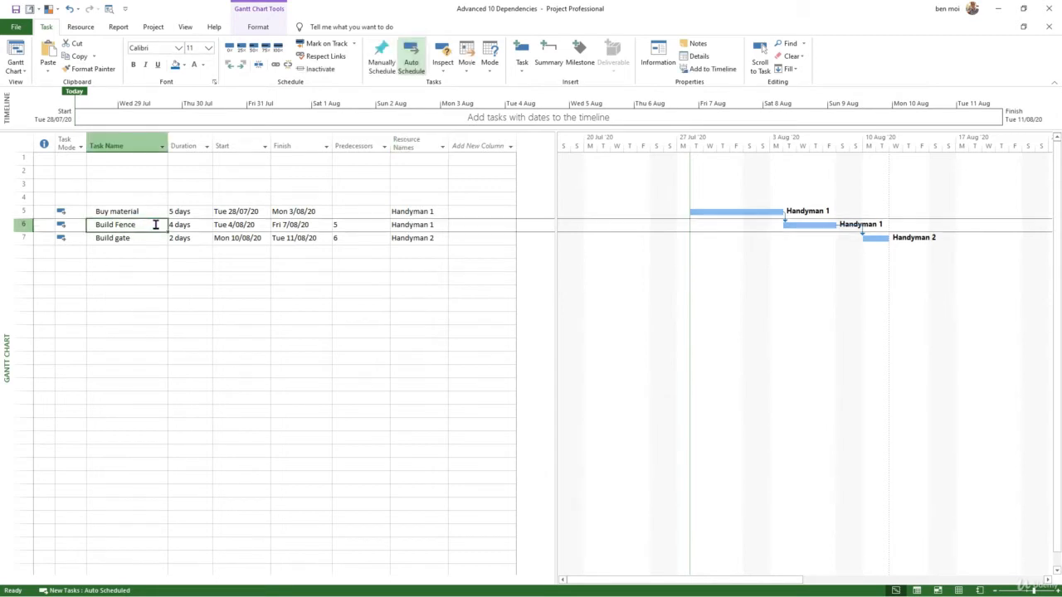
{"action": "double_click", "coordinate": [158, 225]}
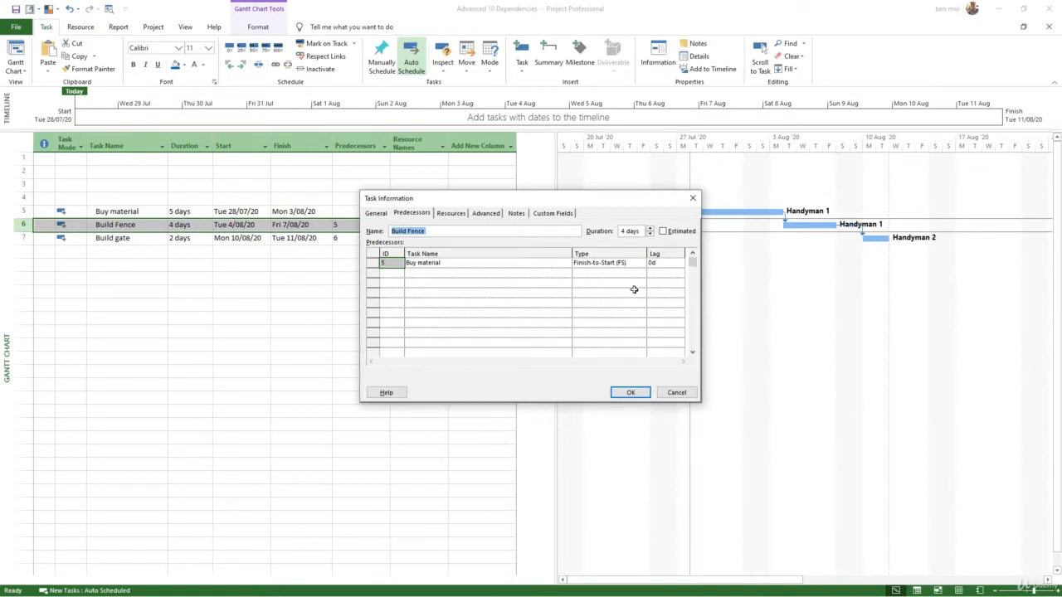
{"action": "left_click", "coordinate": [452, 214]}
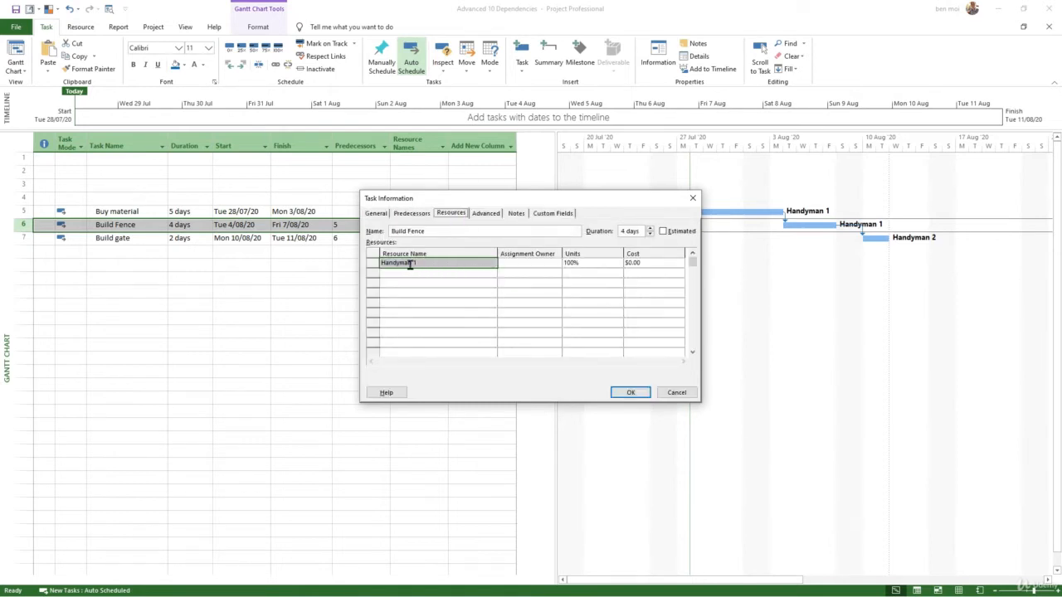
{"action": "left_click", "coordinate": [583, 263]}
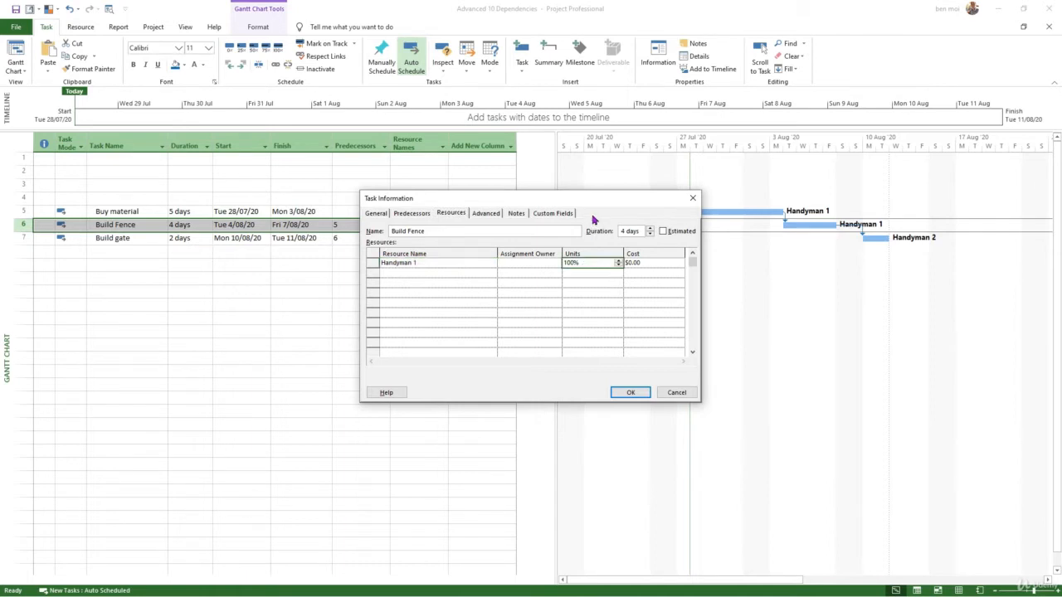
{"action": "left_click_drag", "start_coordinate": [595, 208], "coordinate": [606, 278]}
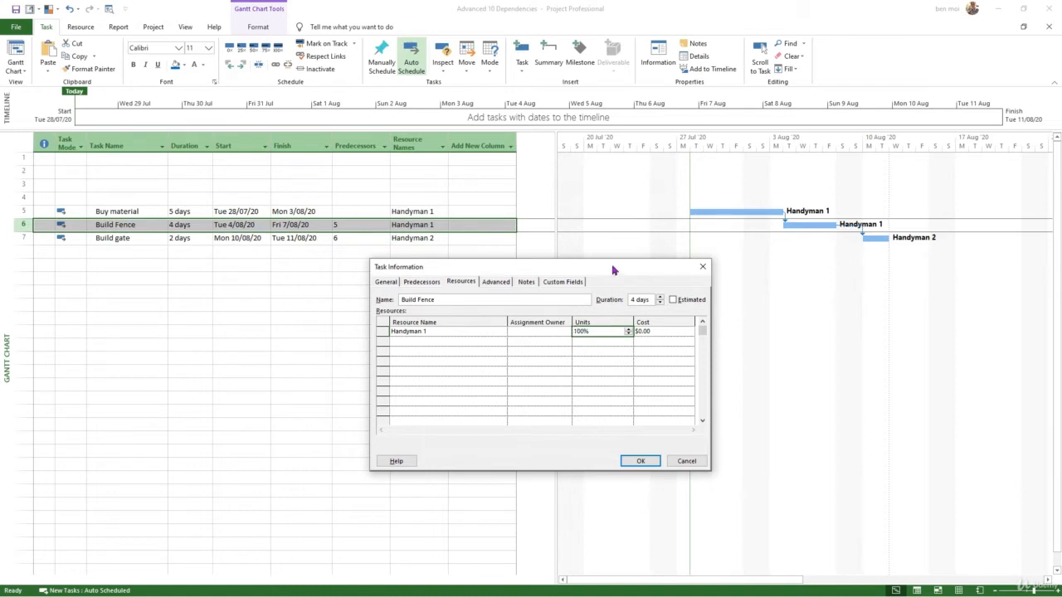
{"action": "type", "text": "50"}
{"action": "key", "text": "Return"}
{"action": "left_click", "coordinate": [641, 461]}
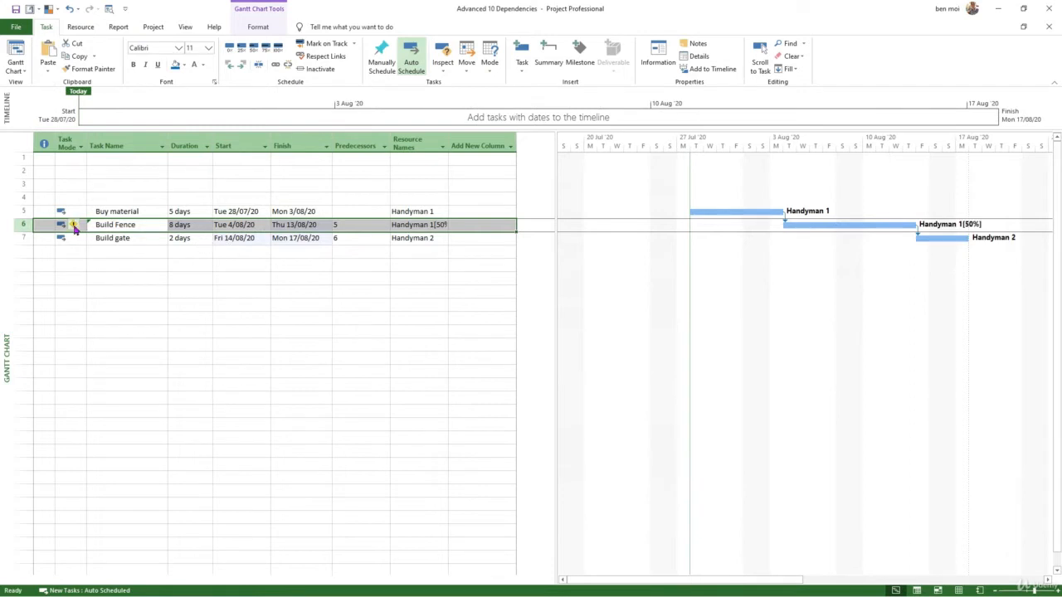
- For the Build Fence units change, choose to change the duration but keep the amount of work the same
{"action": "left_click", "coordinate": [77, 226]}
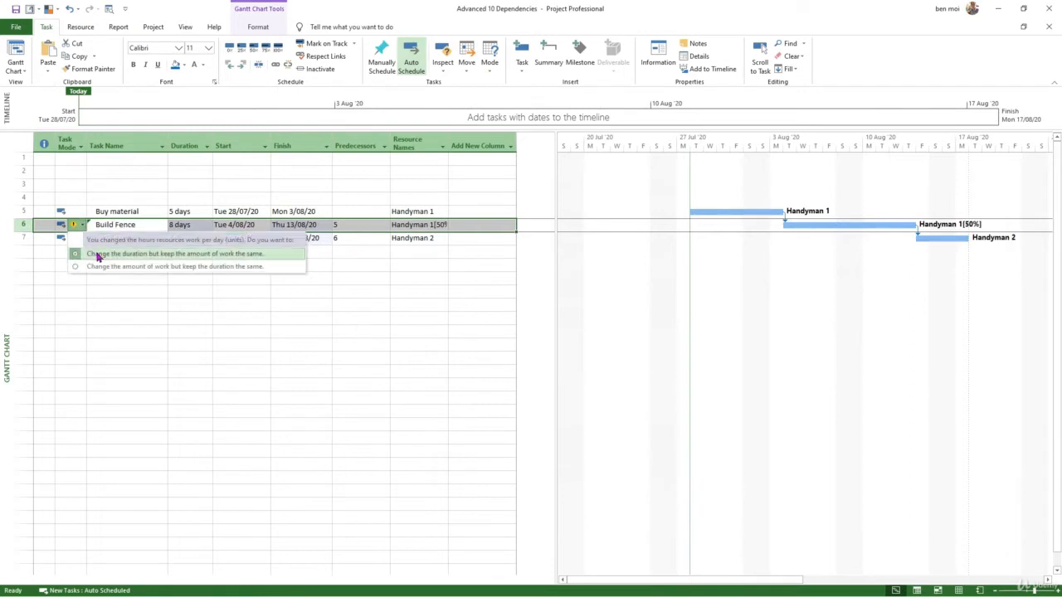
{"action": "left_click", "coordinate": [96, 255]}
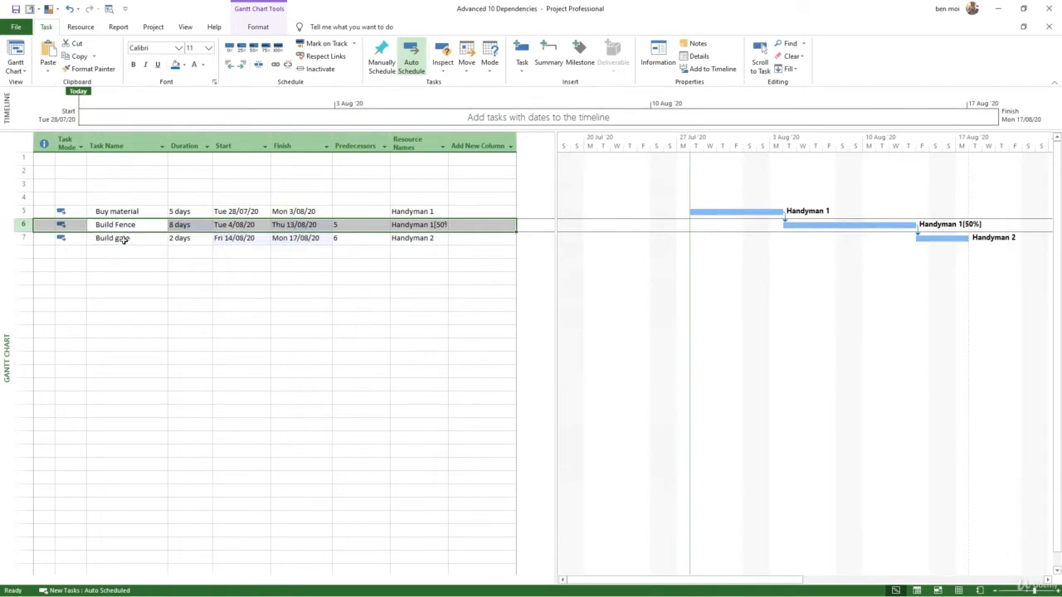
- Widen the Resource Names column to fit the Build Fence task's full resource entry
{"action": "left_click", "coordinate": [183, 226]}
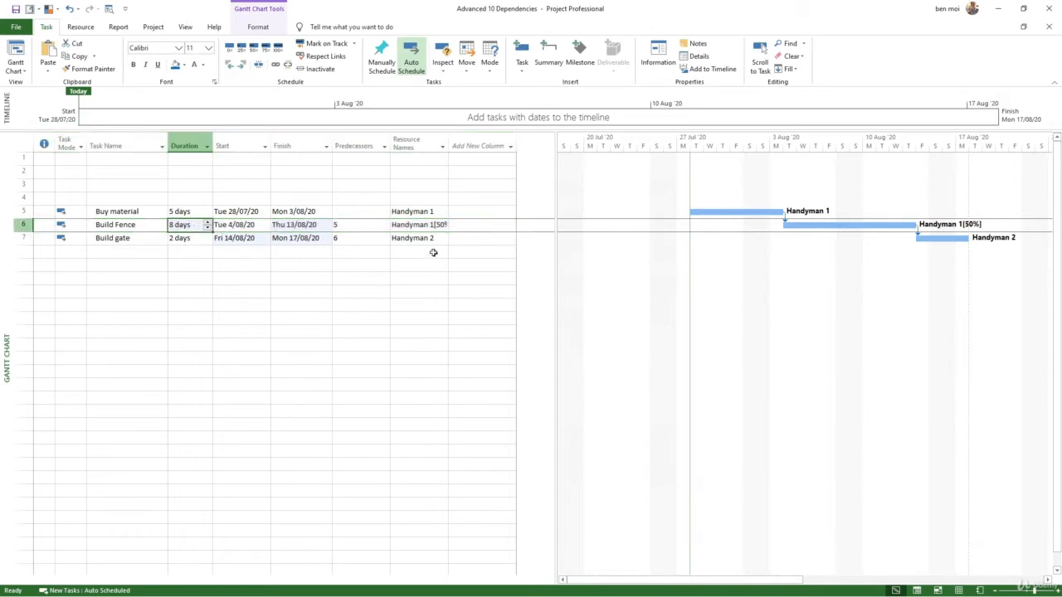
{"action": "left_click_drag", "start_coordinate": [450, 141], "coordinate": [464, 217]}
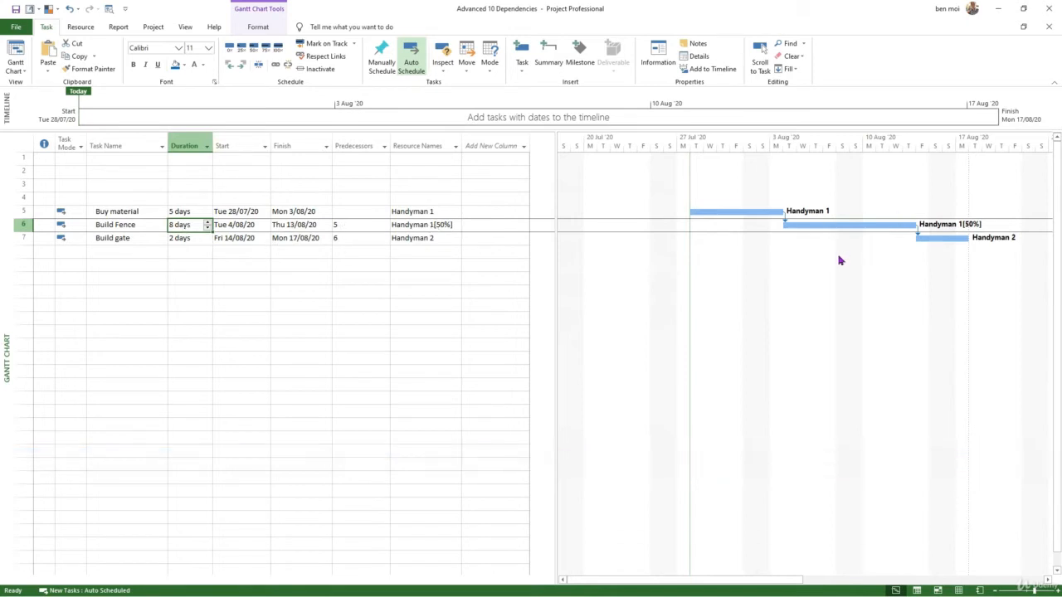
{"action": "left_click", "coordinate": [439, 225]}
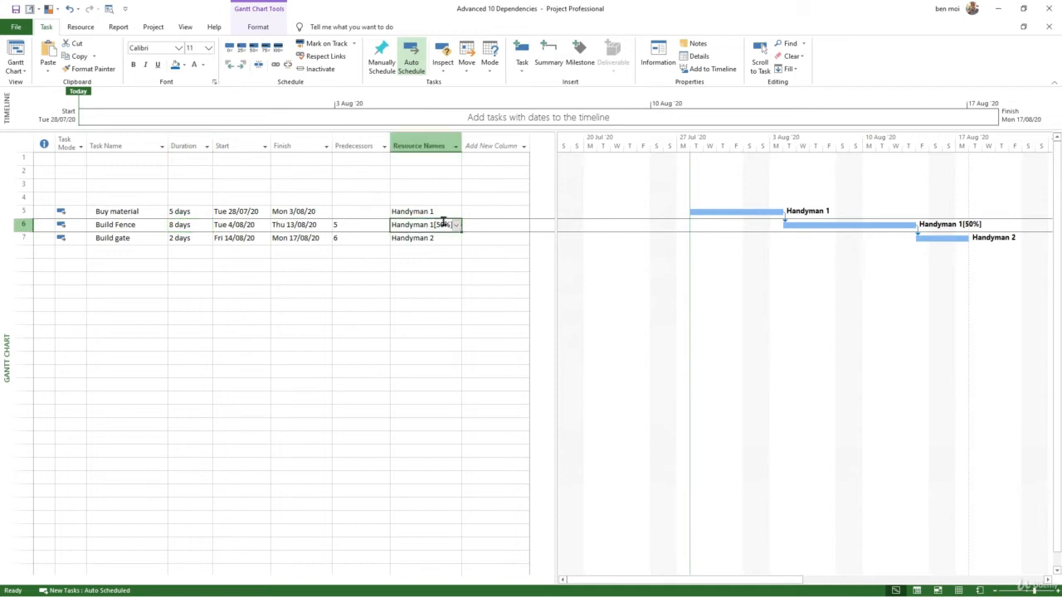
- Set Handyman 1's assignment units on the Build Fence task to 75%
{"action": "double_click", "coordinate": [138, 226]}
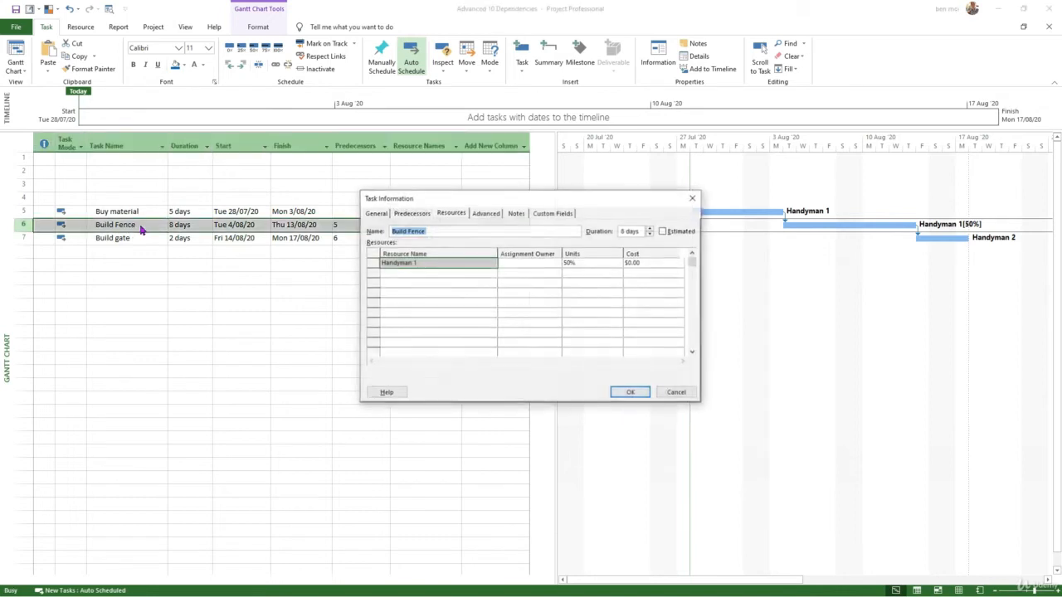
{"action": "left_click", "coordinate": [595, 263]}
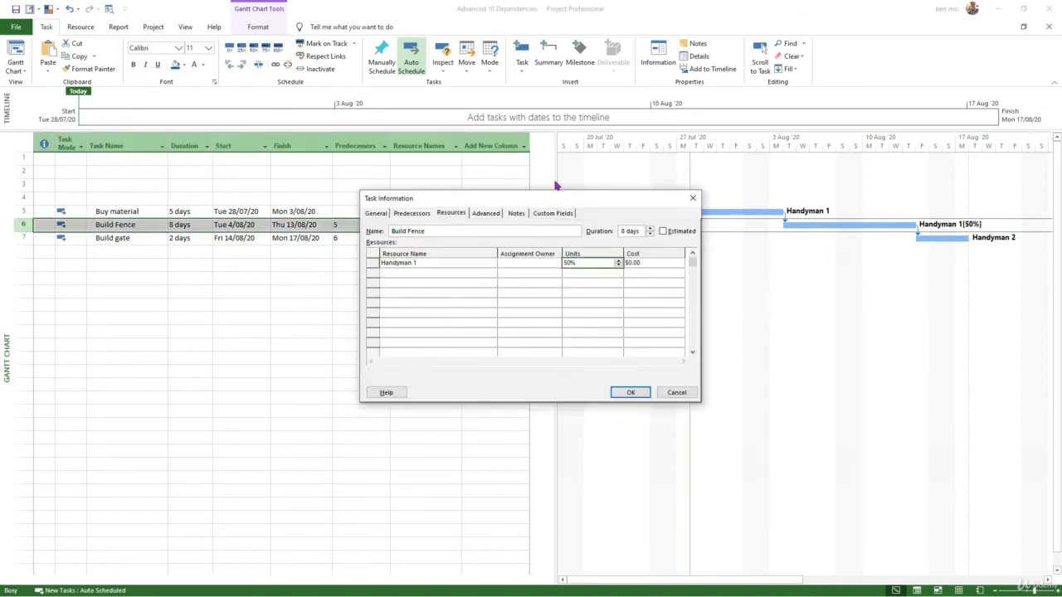
{"action": "type", "text": "75"}
{"action": "key", "text": "Return"}
{"action": "left_click", "coordinate": [631, 393]}
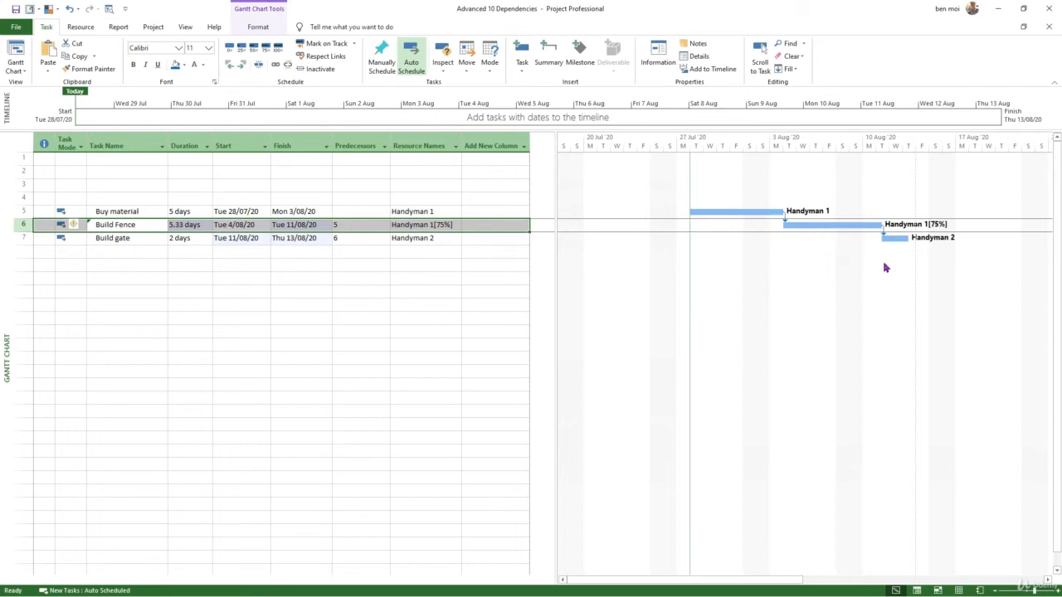
{"action": "left_click", "coordinate": [197, 277]}
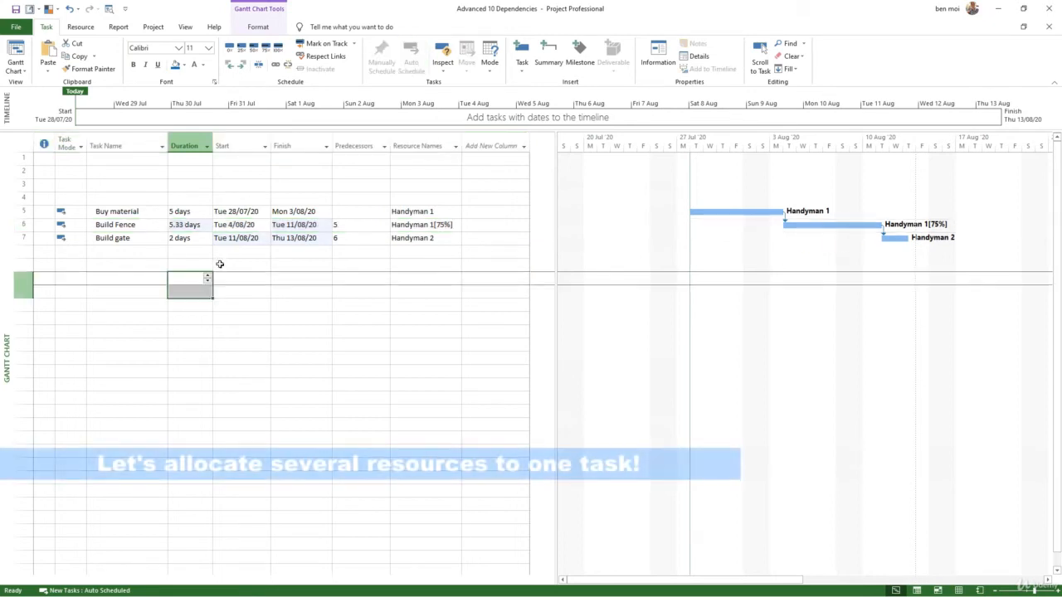
{"action": "left_click", "coordinate": [442, 238]}
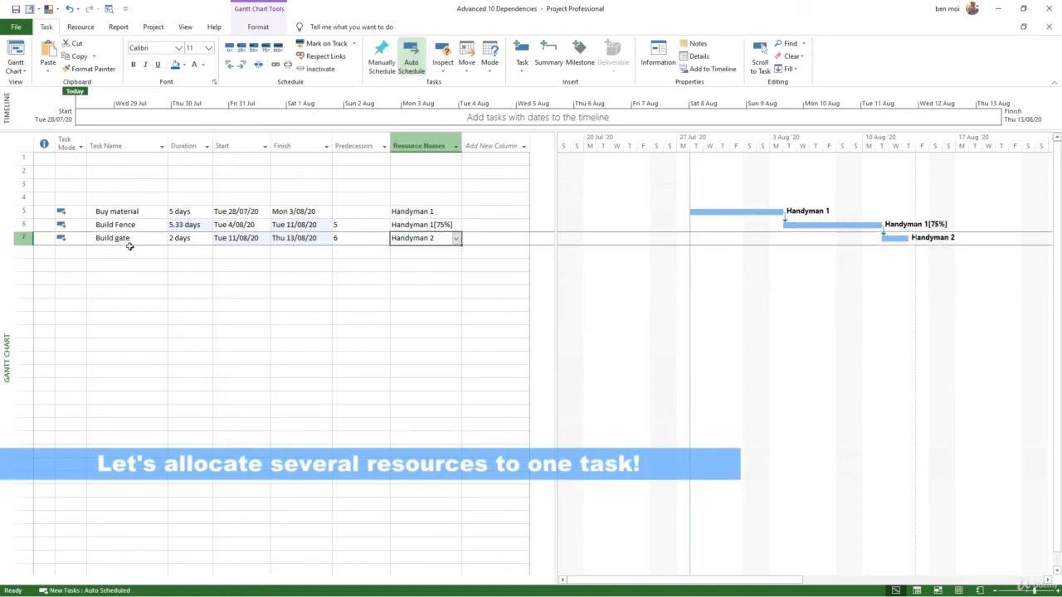
{"action": "left_click", "coordinate": [415, 278]}
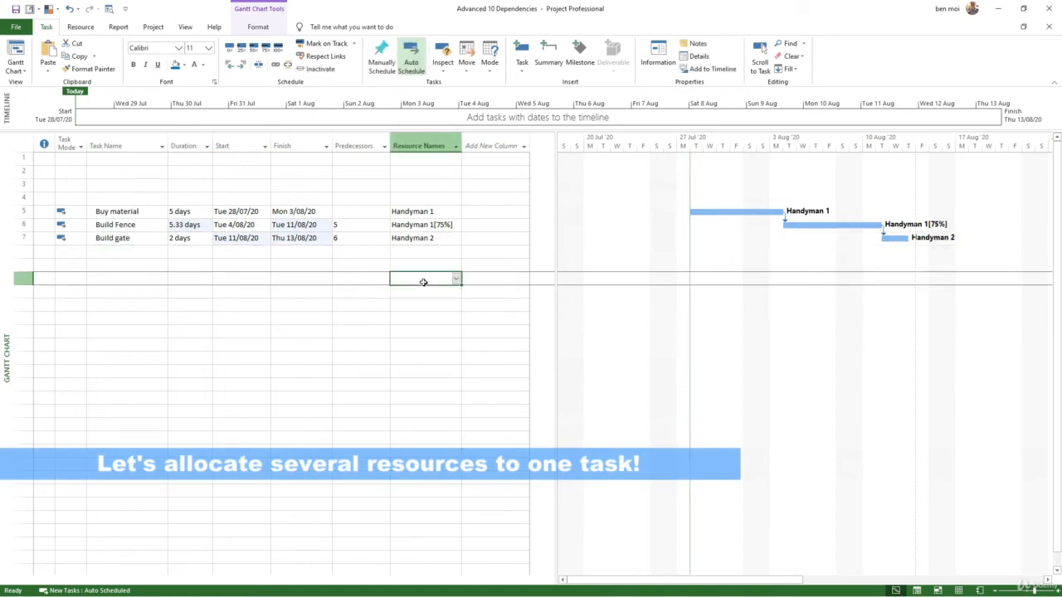
- Add Handyman 2 as a second resource to the Buy material task
{"action": "left_click", "coordinate": [138, 212]}
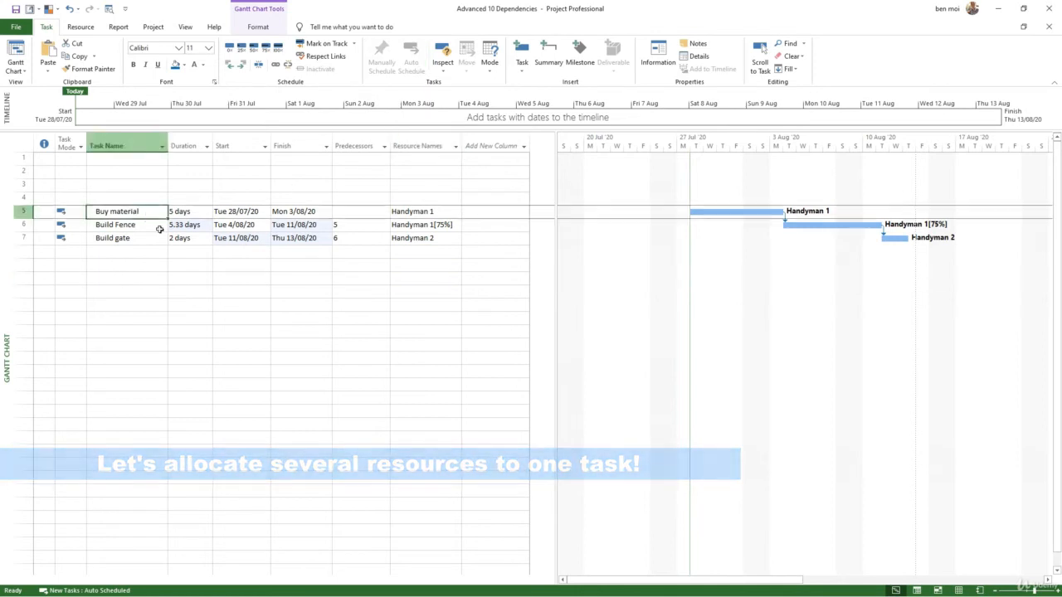
{"action": "left_click", "coordinate": [424, 212]}
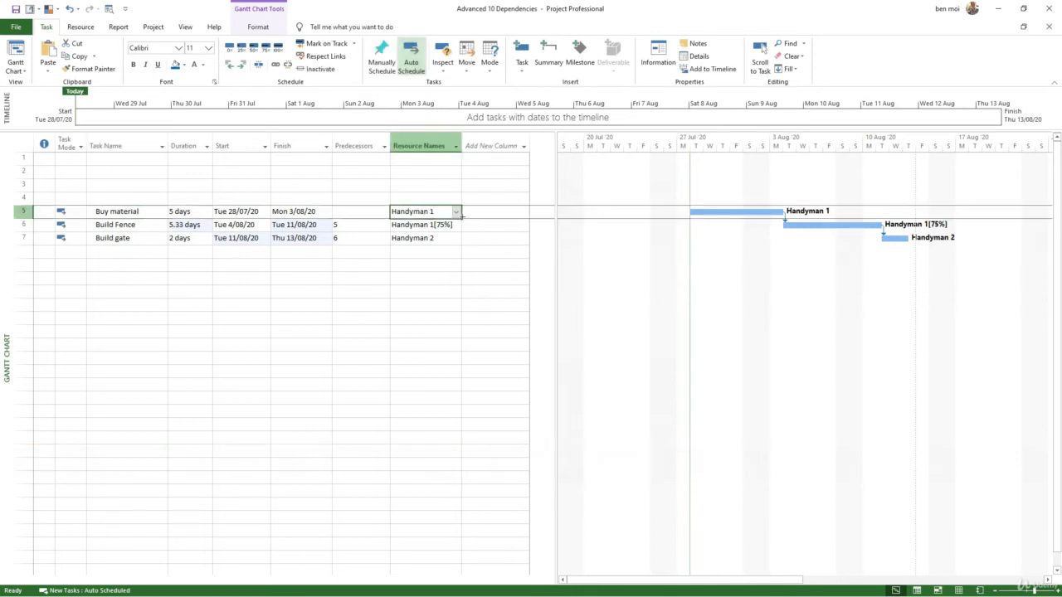
{"action": "double_click", "coordinate": [131, 214]}
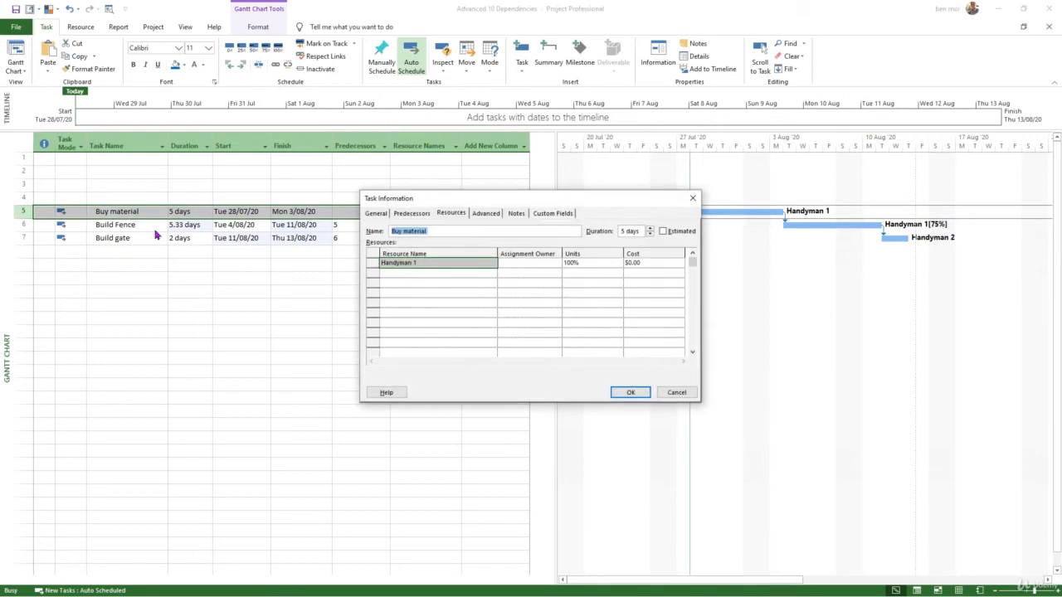
{"action": "left_click", "coordinate": [451, 215]}
{"action": "left_click", "coordinate": [422, 273]}
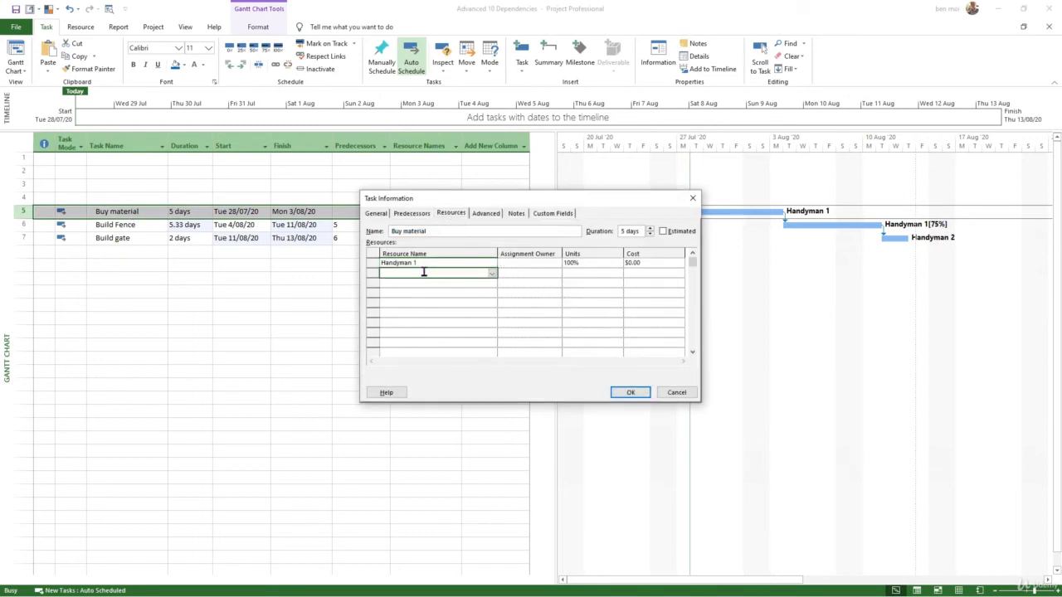
{"action": "type", "text": "Handyman 1"}
{"action": "left_click", "coordinate": [492, 273]}
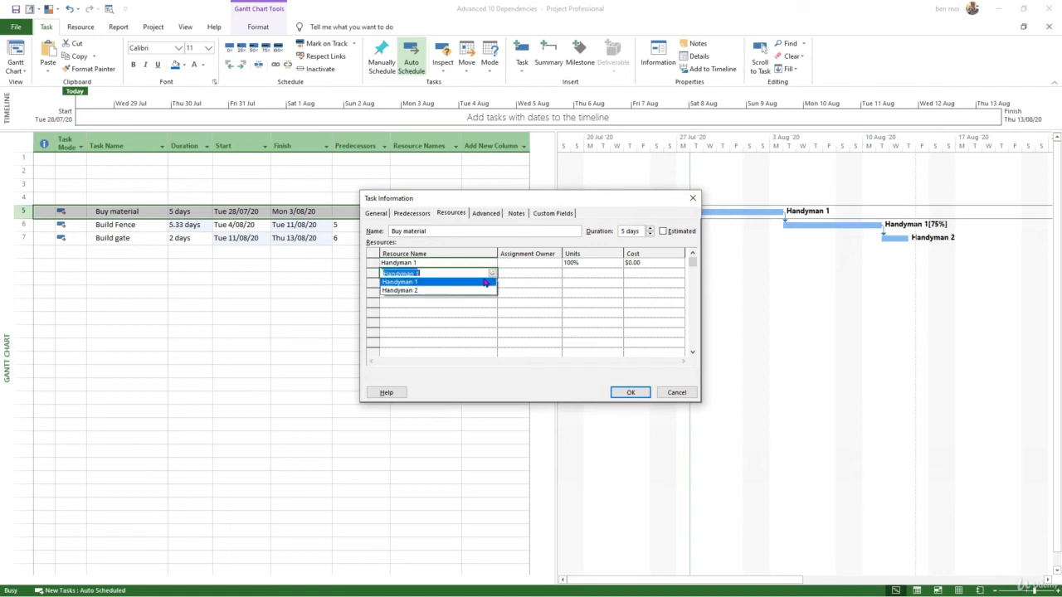
{"action": "left_click", "coordinate": [476, 292]}
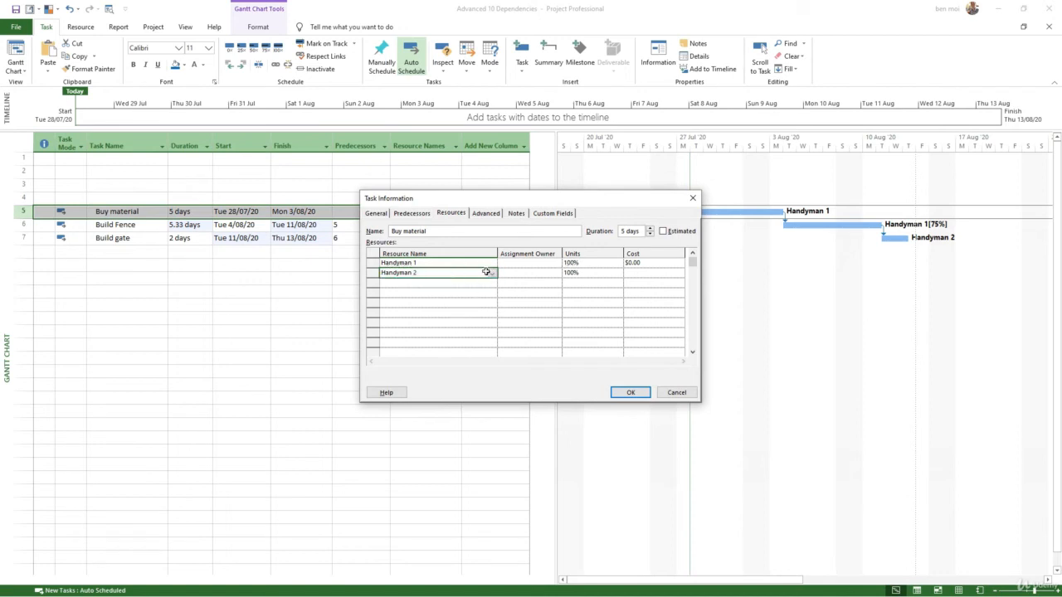
{"action": "left_click", "coordinate": [637, 394]}
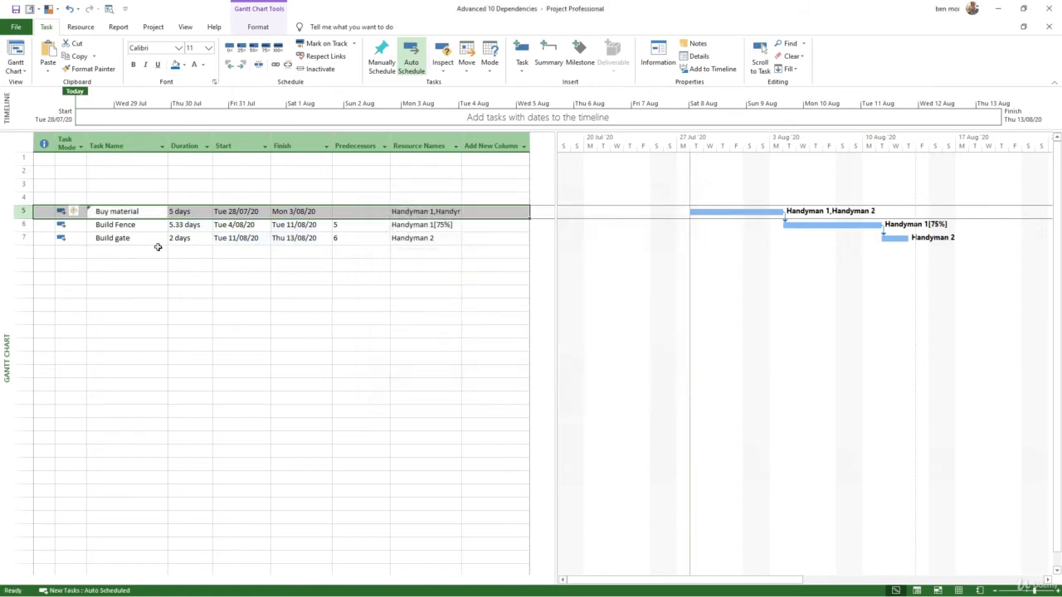
- For the resource added to Buy material, choose to reduce the duration but keep the same amount of work
{"action": "left_click", "coordinate": [76, 213]}
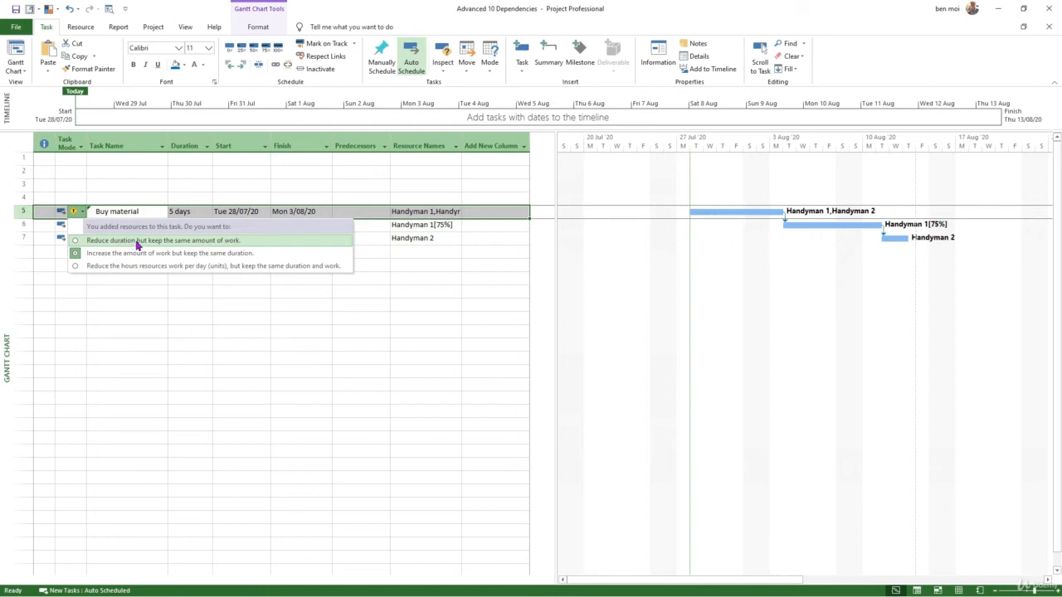
{"action": "left_click", "coordinate": [137, 241]}
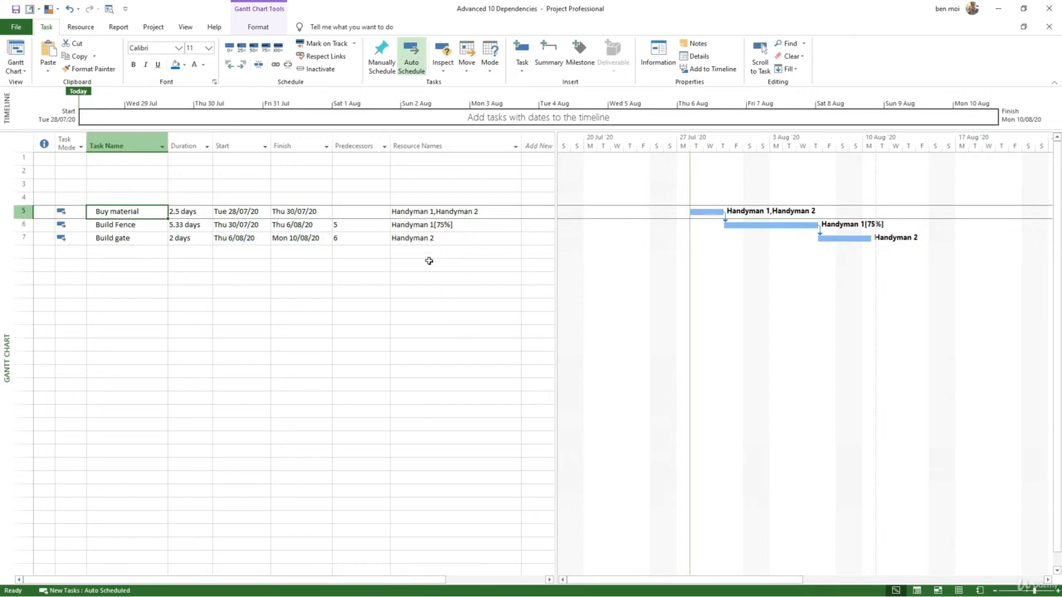
- Examine the resource choices offered for the Build gate and Buy material tasks without changing their assignments
{"action": "left_click", "coordinate": [510, 239]}
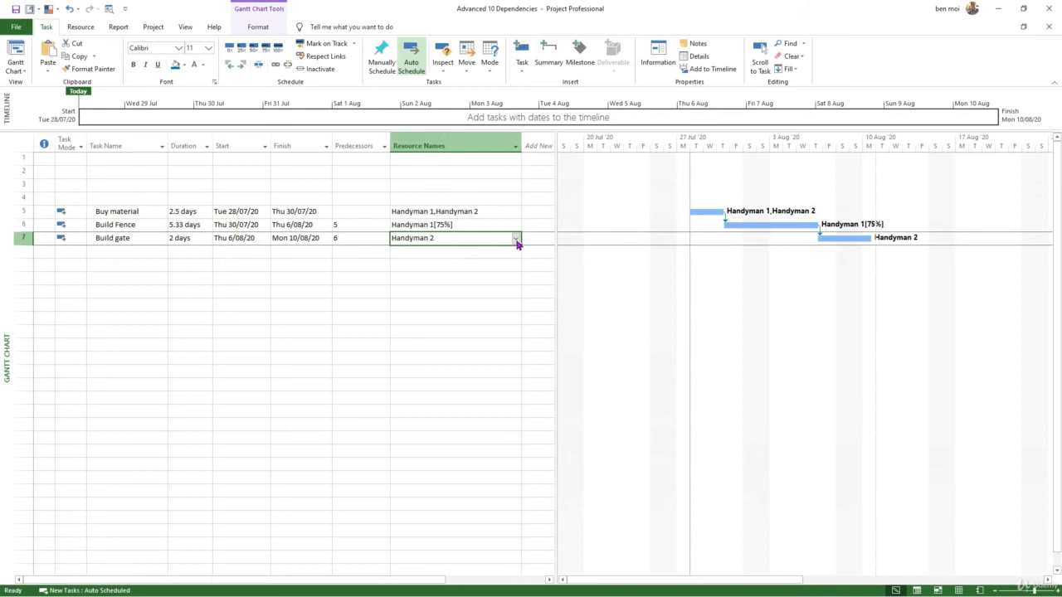
{"action": "left_click", "coordinate": [515, 239]}
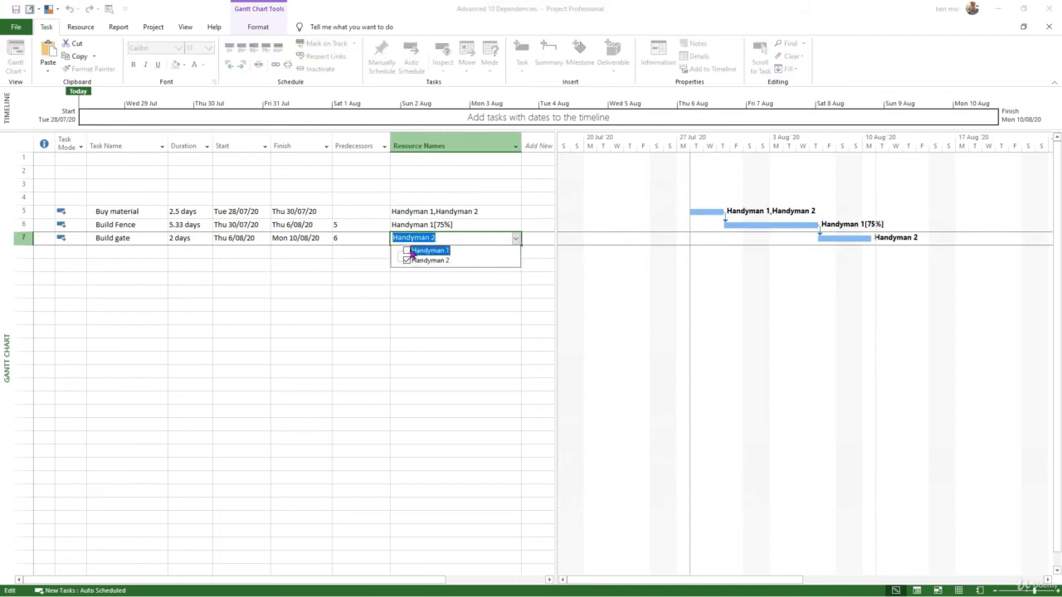
{"action": "left_click", "coordinate": [446, 289]}
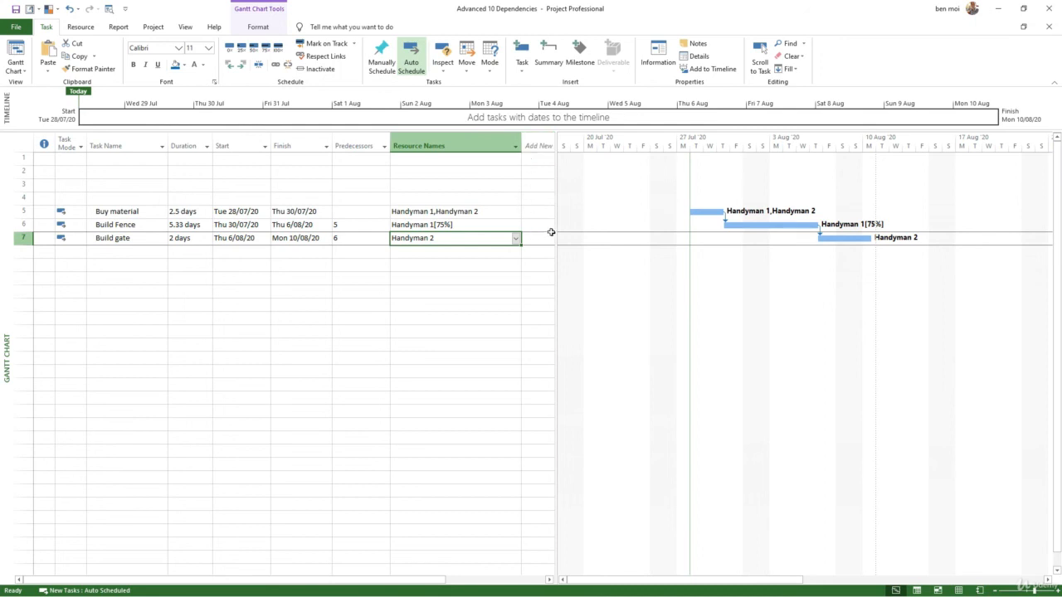
{"action": "left_click", "coordinate": [488, 210]}
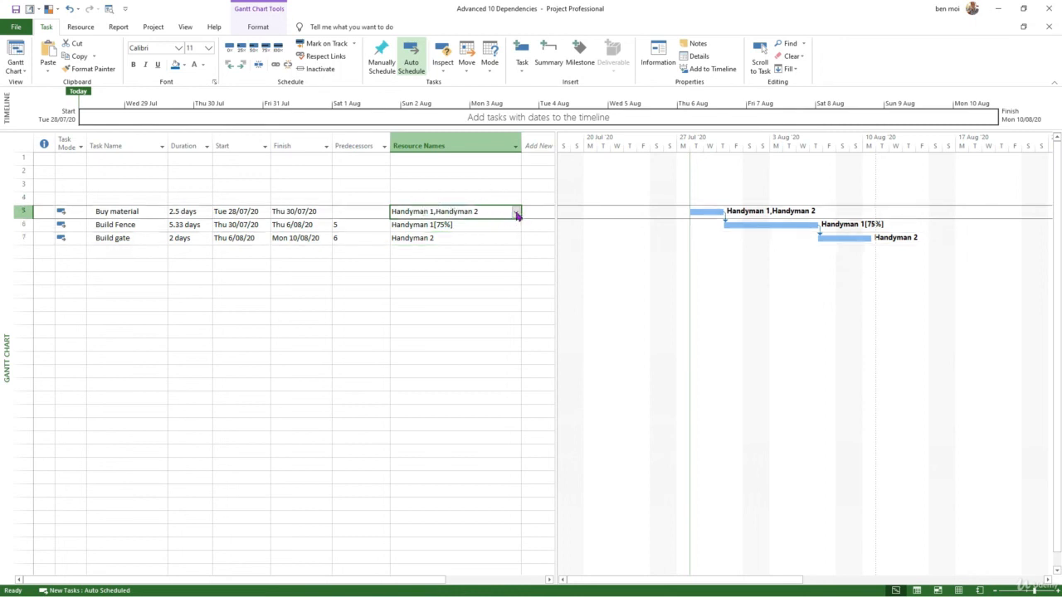
{"action": "left_click", "coordinate": [516, 214]}
{"action": "left_click", "coordinate": [517, 214]}
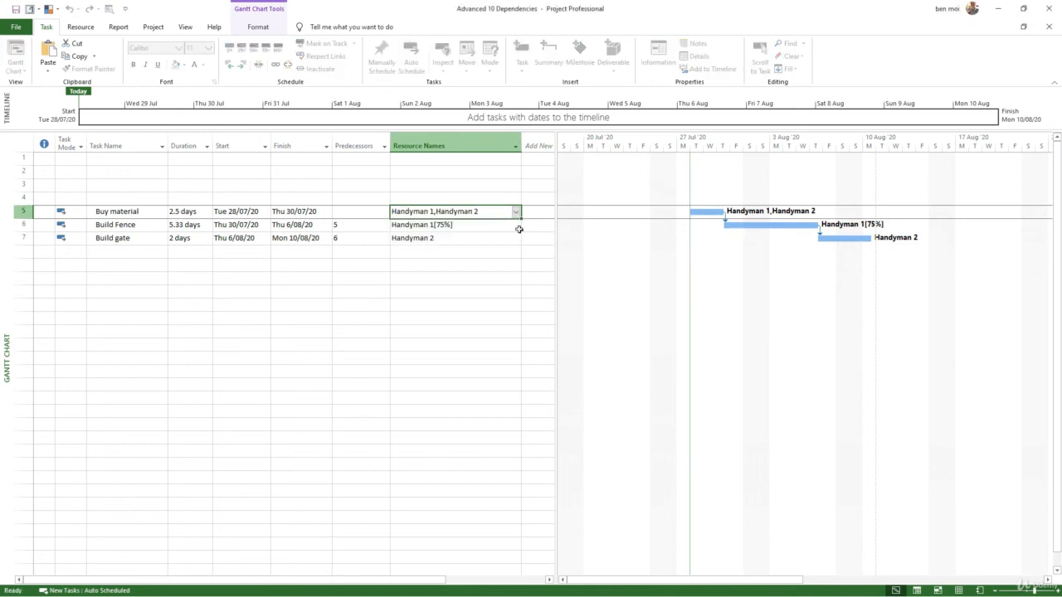
{"action": "left_click", "coordinate": [504, 252]}
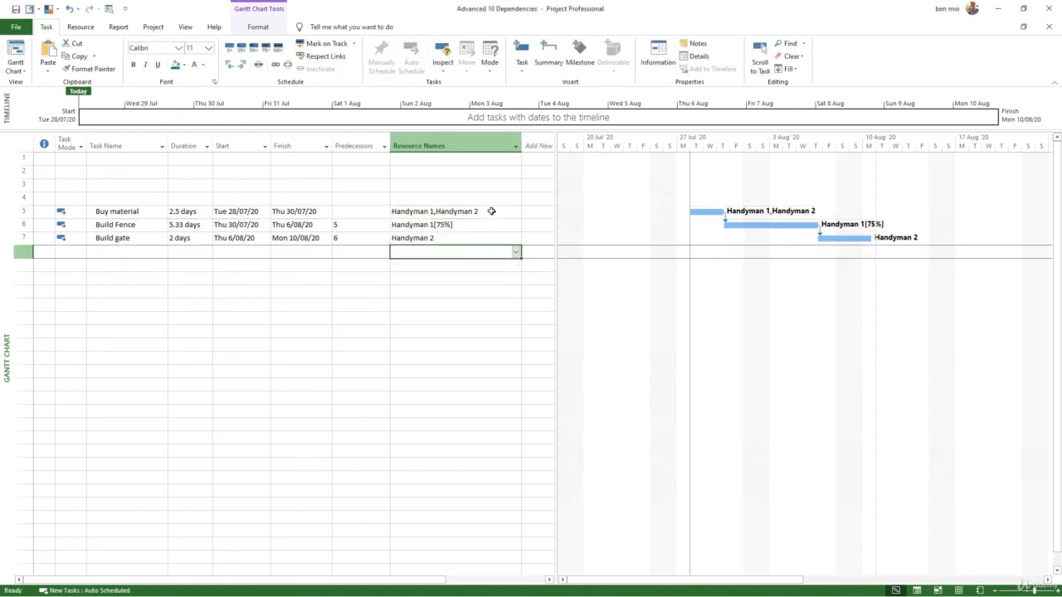
{"action": "key", "text": "Down"}
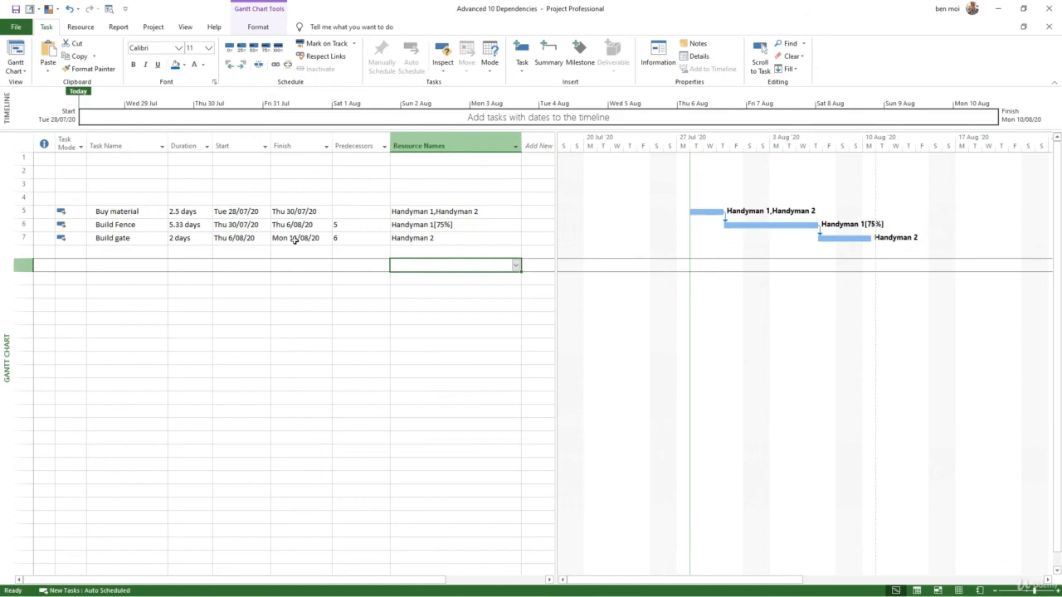